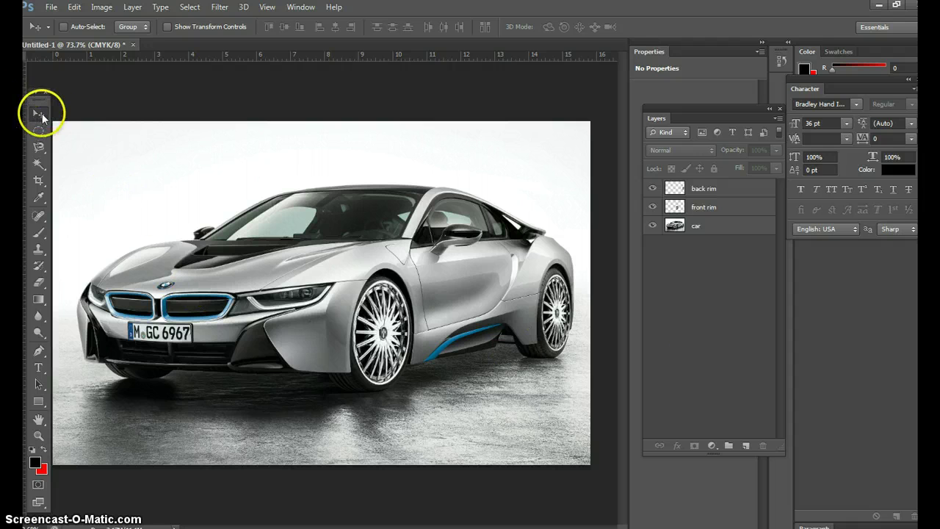
- Switch to the Polygonal Lasso Tool from the lasso flyout
left_click(40, 150)
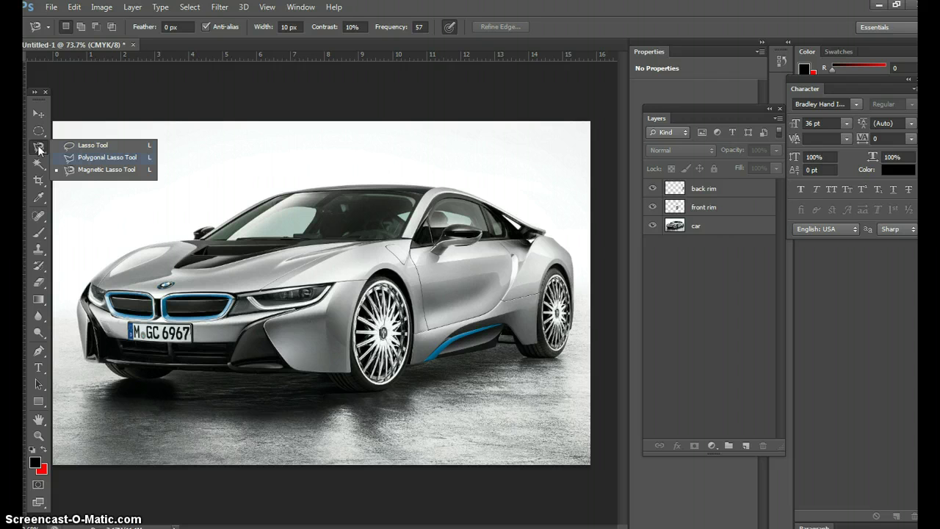
left_click(105, 165)
left_click(103, 159)
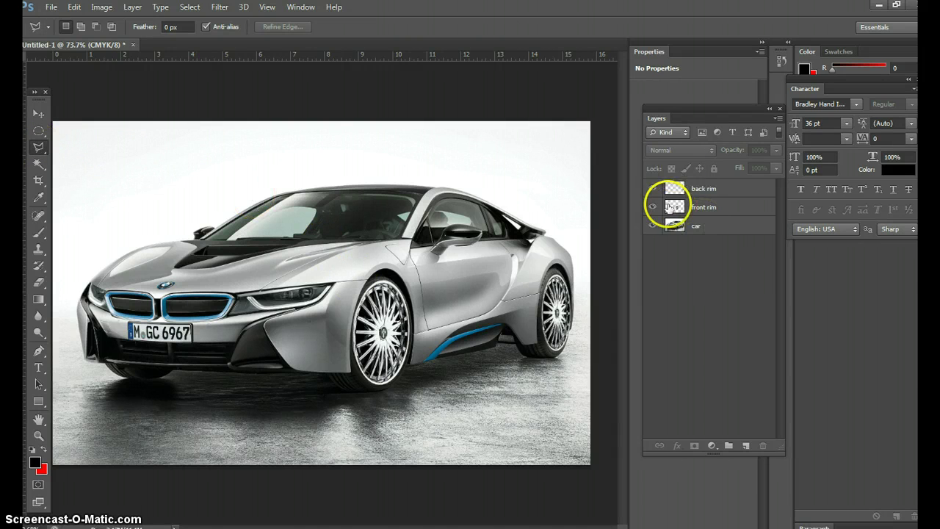
- Toggle the back rim, front rim and car layers off and on to compare
left_click(652, 189)
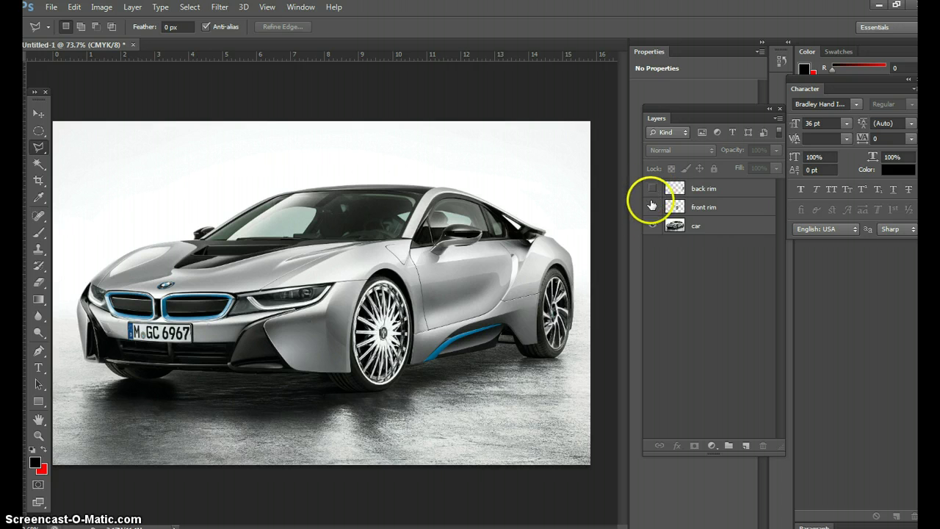
left_click(653, 188)
left_click(652, 207)
left_click(652, 207)
left_click(652, 225)
left_click(652, 226)
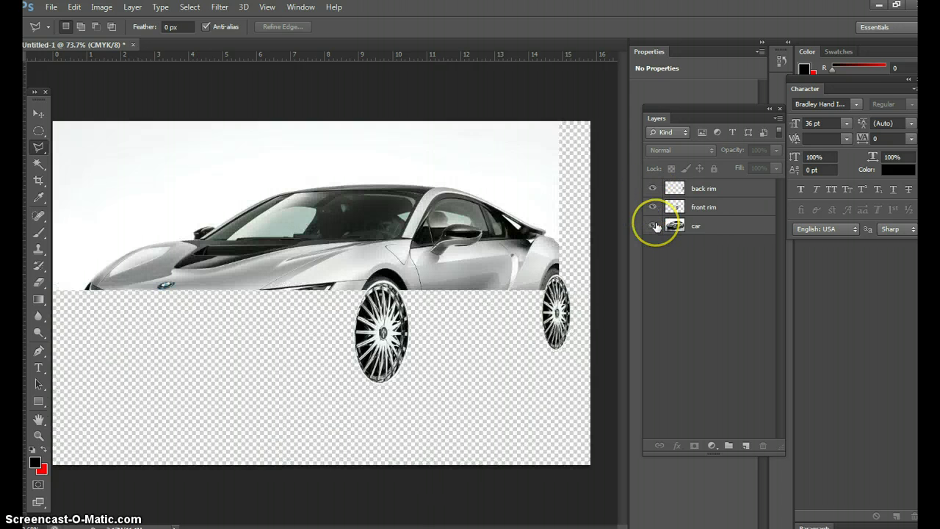
- Trace Polygonal Lasso points around the headlight right of the grille and close the selection
left_click(35, 149)
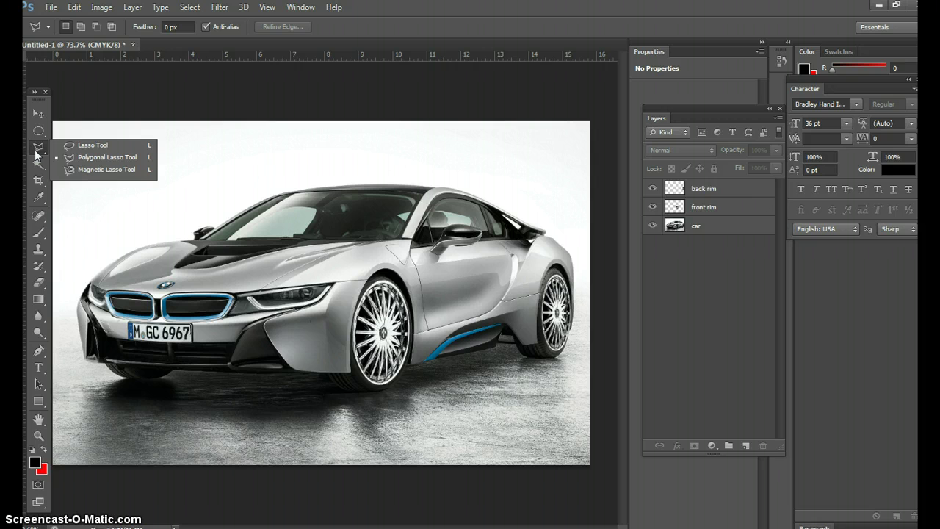
left_click(326, 262)
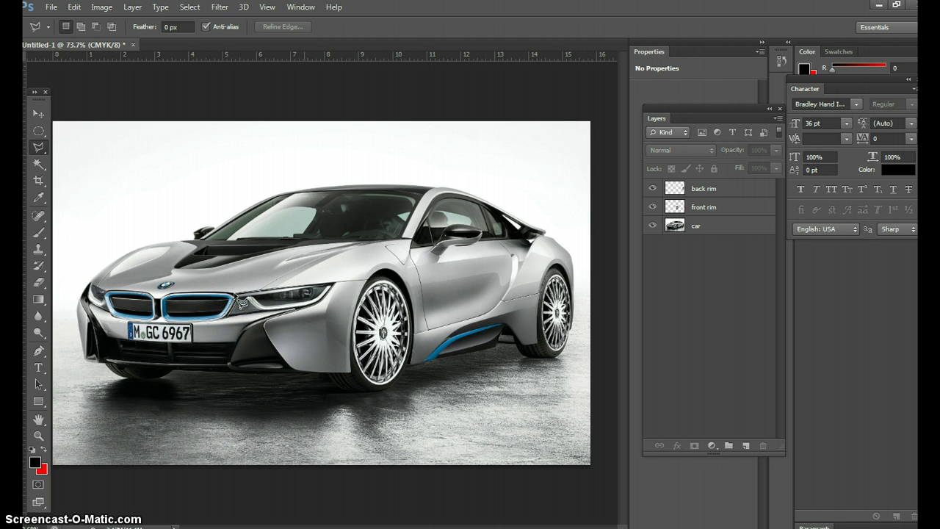
left_click(336, 290)
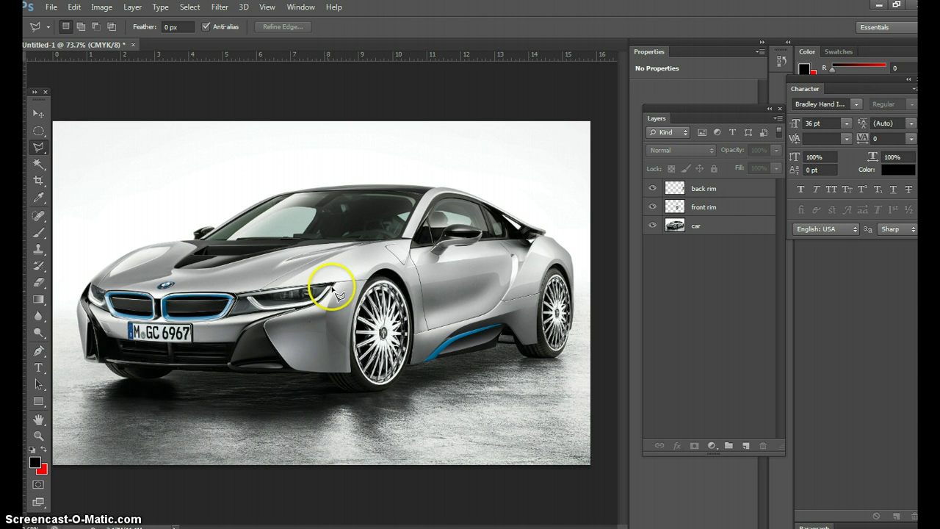
left_click(316, 302)
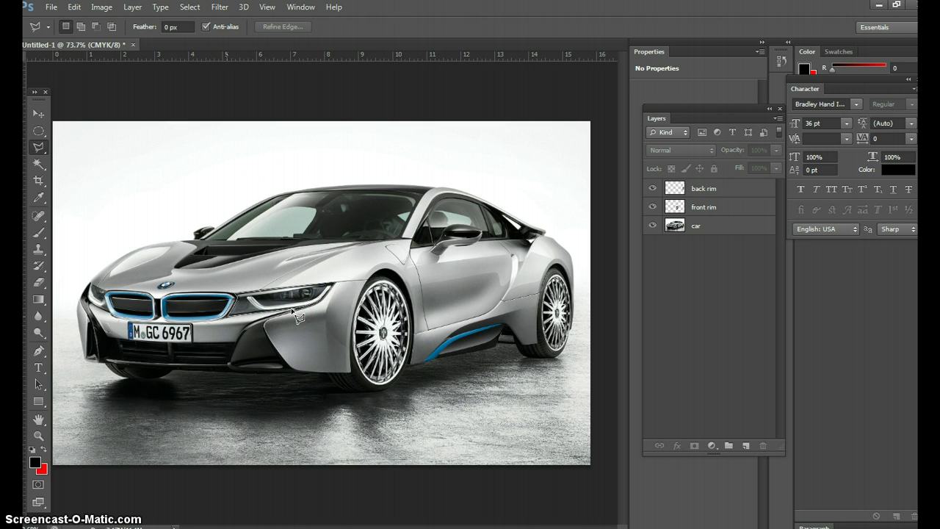
left_click(231, 310)
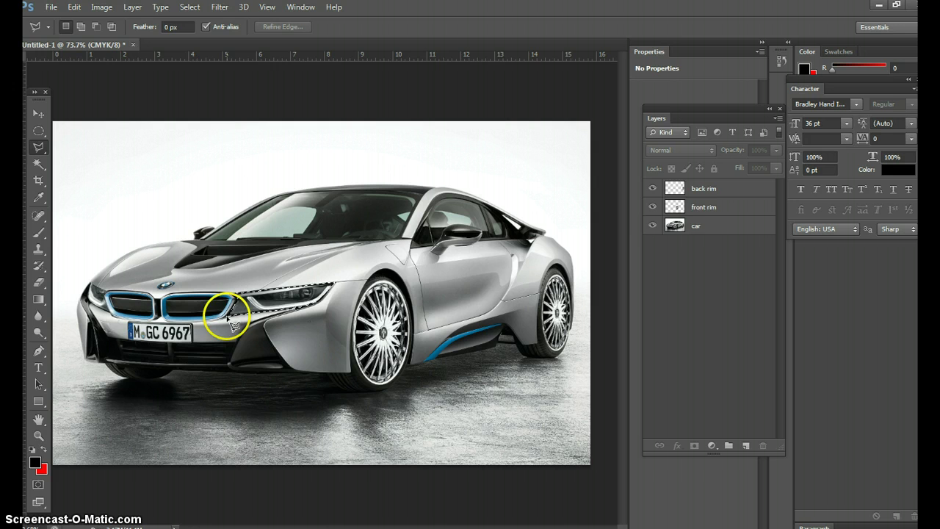
- Attempt to copy the headlight from the front rim layer, then dismiss the empty-selection error
left_click(701, 229)
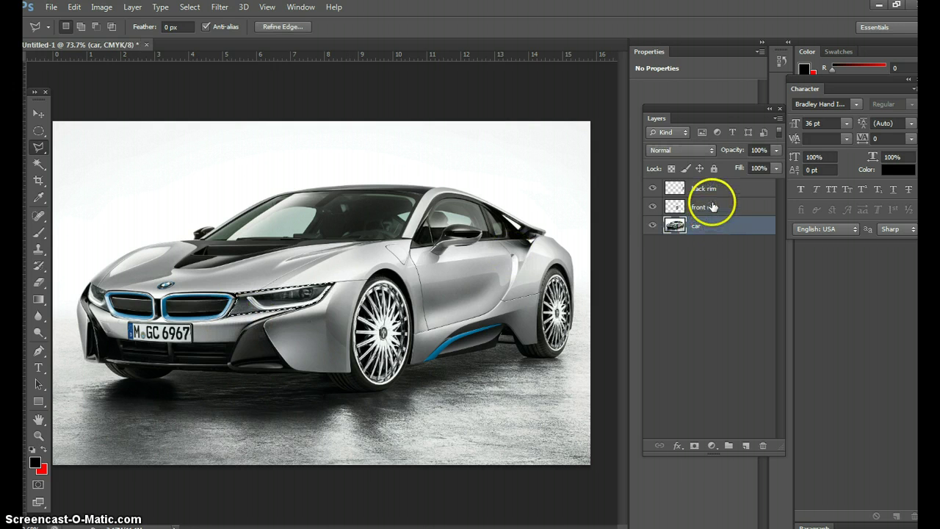
left_click(709, 207)
left_click(76, 9)
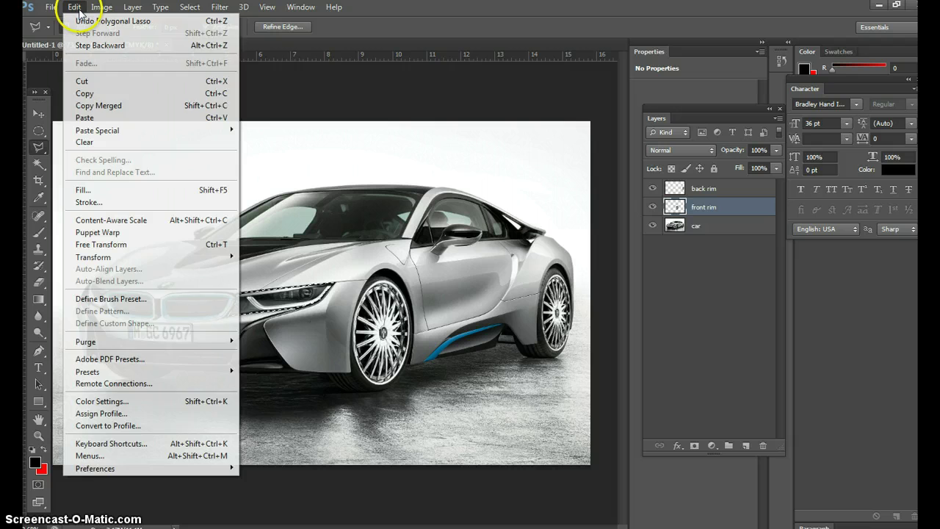
left_click(86, 93)
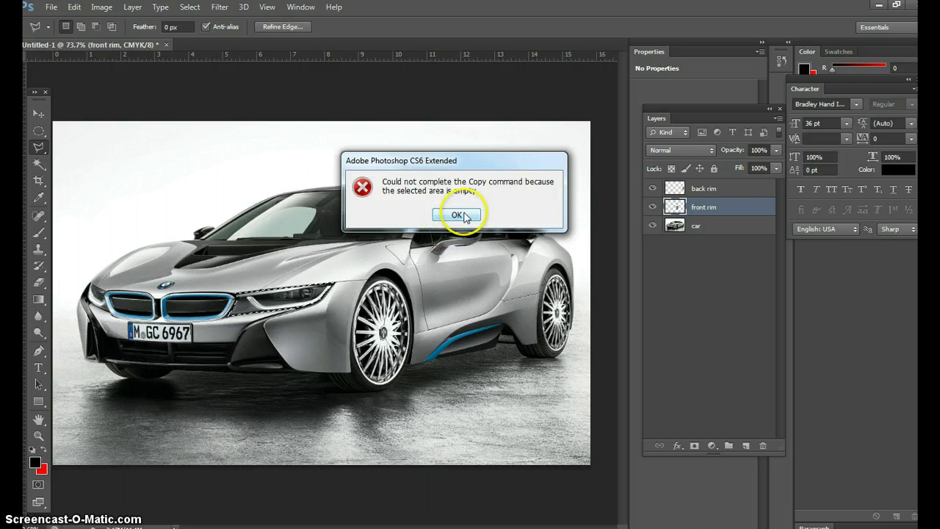
left_click(456, 215)
- Inspect the layers by toggling visibility, leaving back rim hidden, and select the car layer
left_click(652, 226)
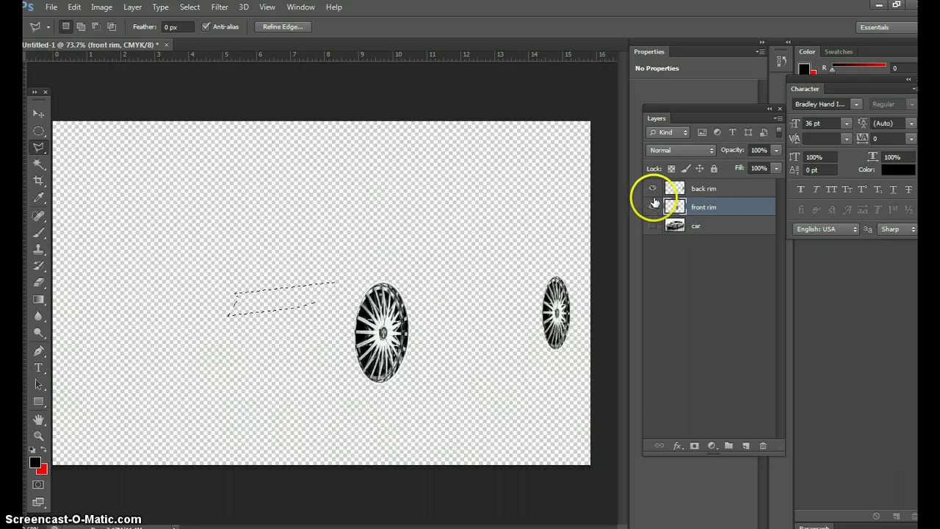
left_click(652, 189)
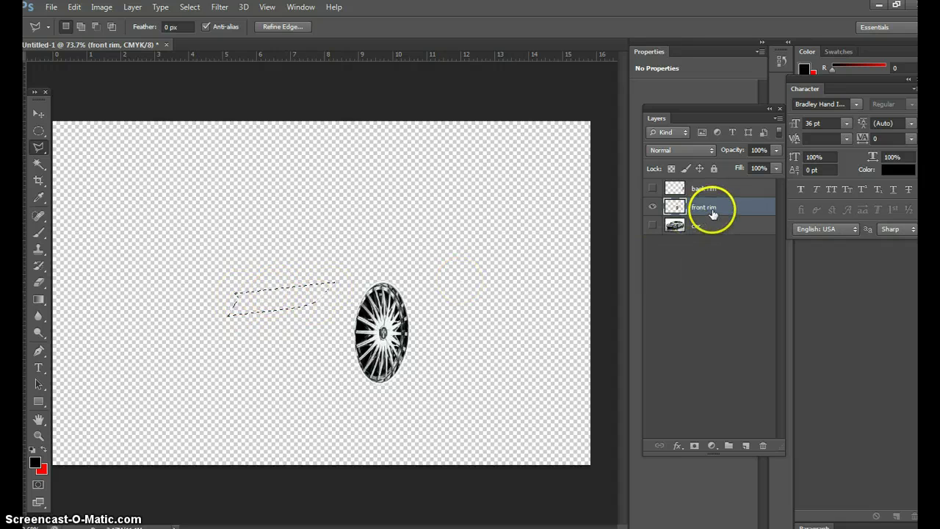
left_click(650, 208)
left_click(651, 208)
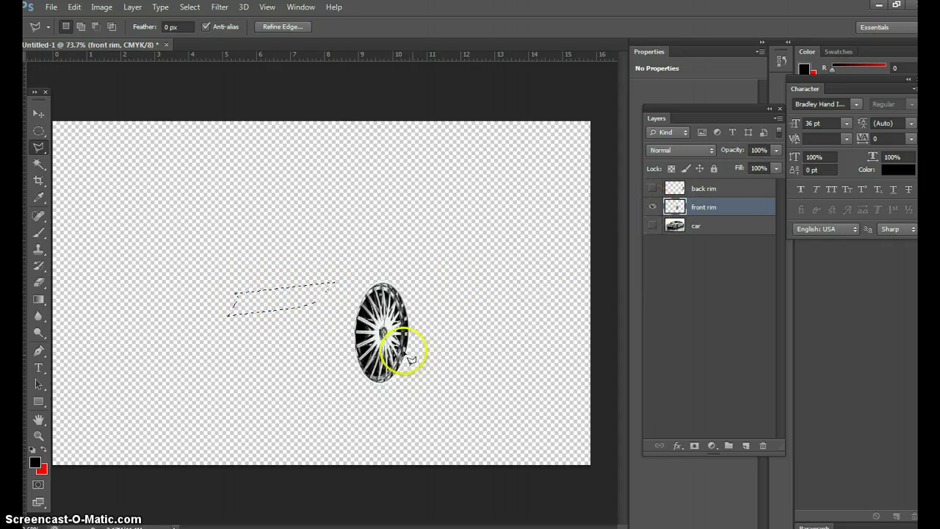
left_click(705, 226)
left_click(652, 225)
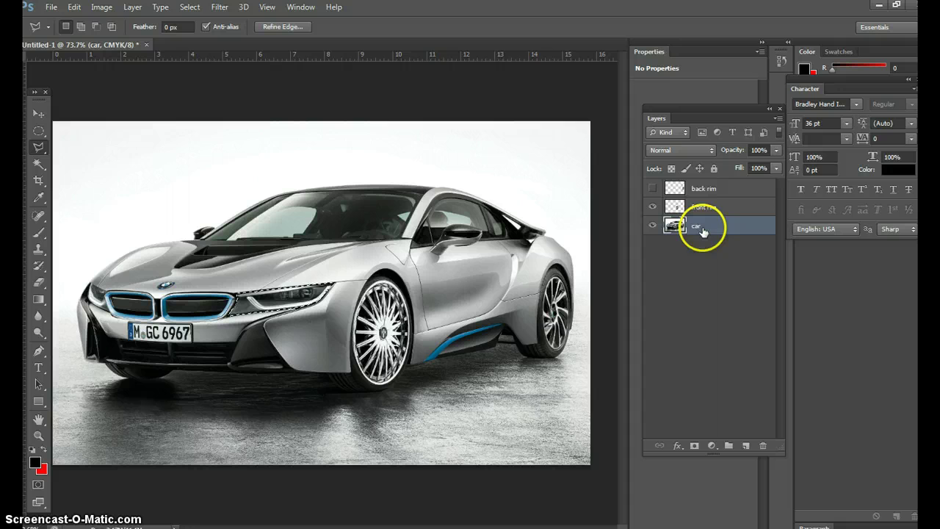
- Restore the back rim, undo an accidental cut, and copy-paste the headlight onto a new layer
left_click(652, 188)
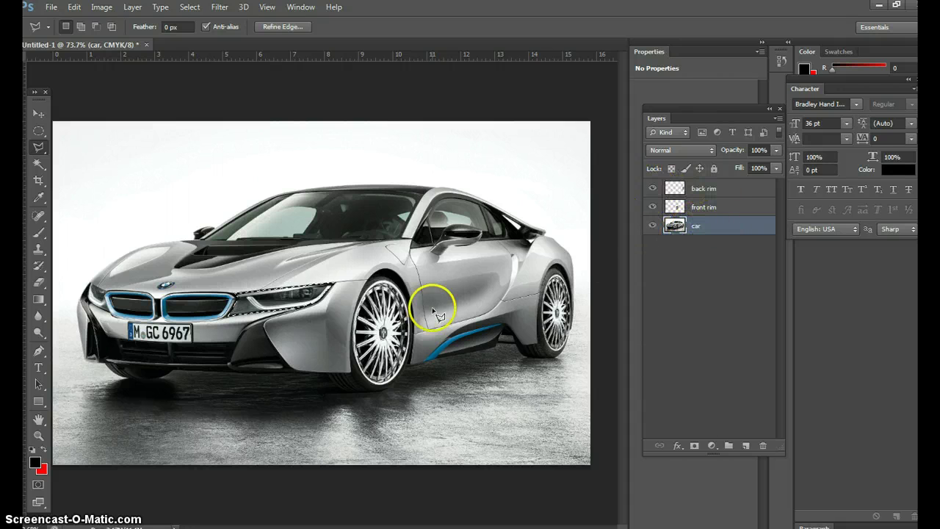
left_click(75, 6)
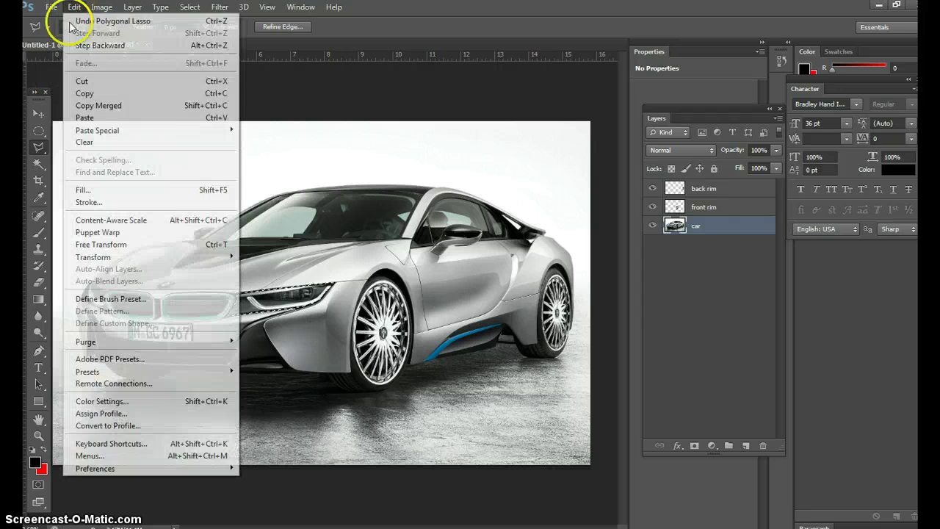
left_click(78, 82)
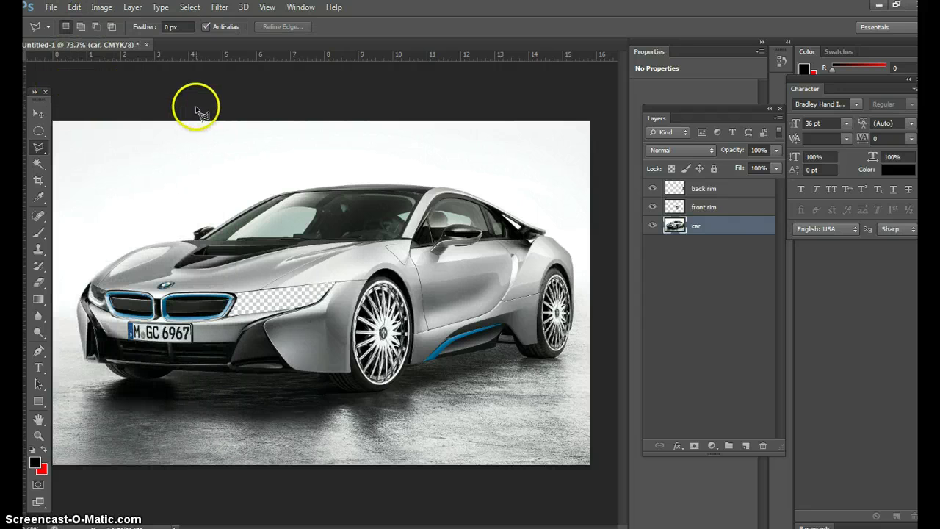
key("ctrl+z")
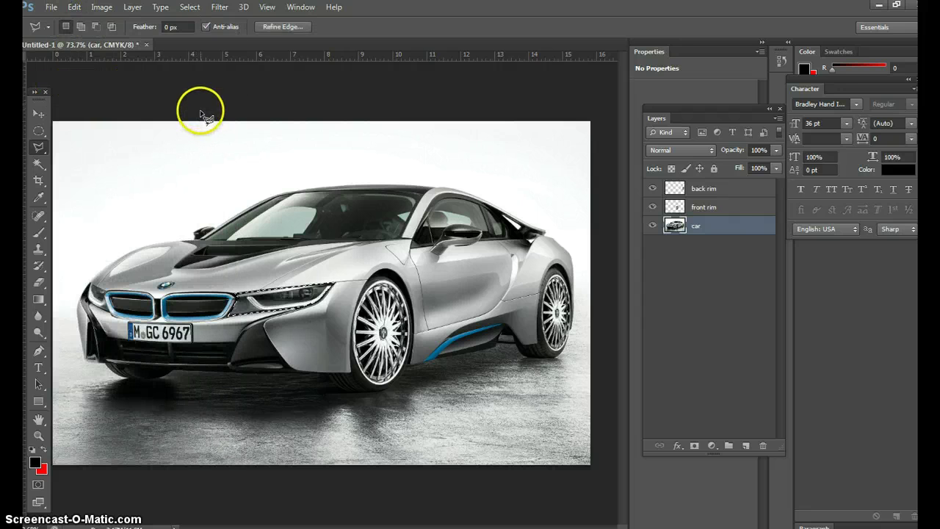
left_click(74, 7)
left_click(87, 93)
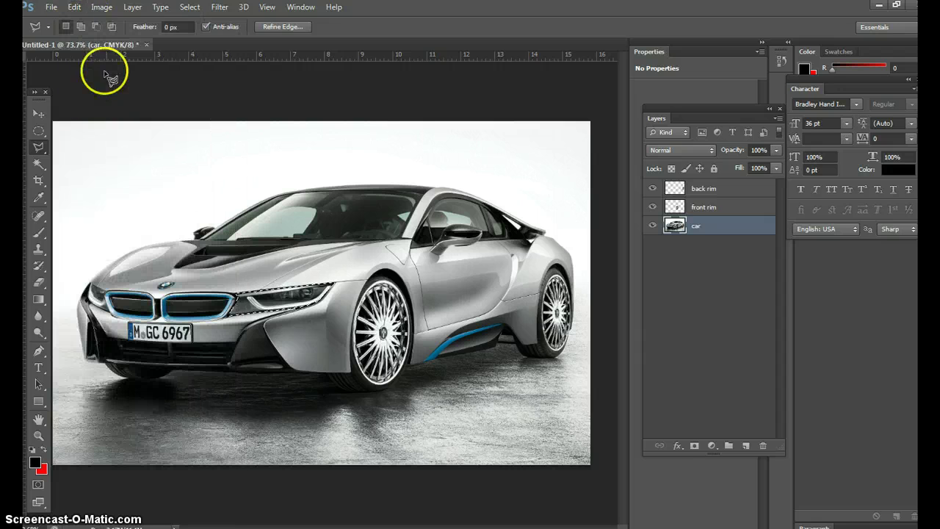
left_click(76, 7)
left_click(96, 116)
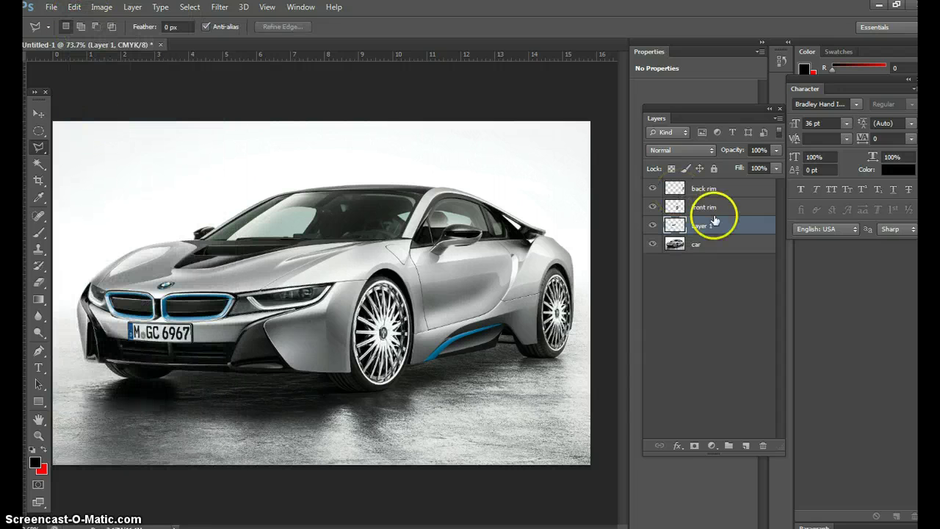
- Rename the pasted layer 'right headlight', move it to the top, and open Color Balance
left_click(652, 244)
left_click_drag(653, 207, 652, 188)
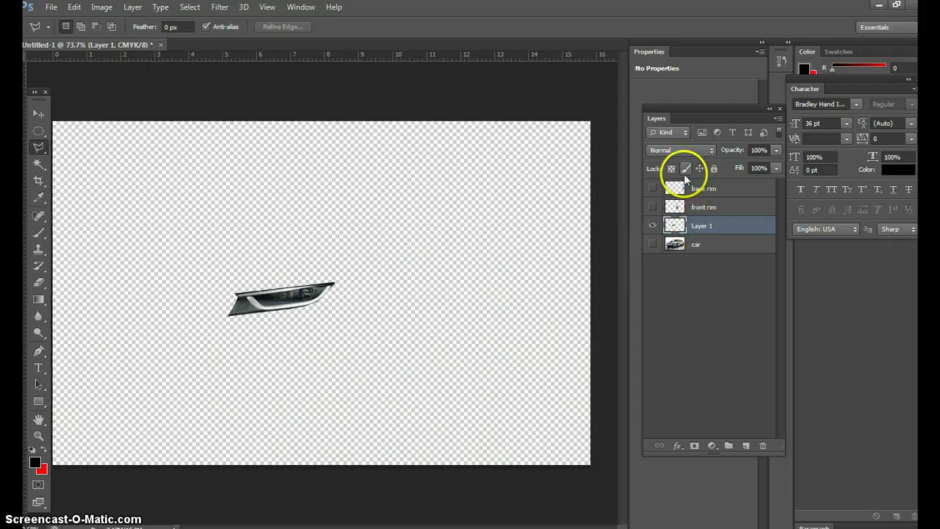
left_click_drag(652, 243, 652, 207)
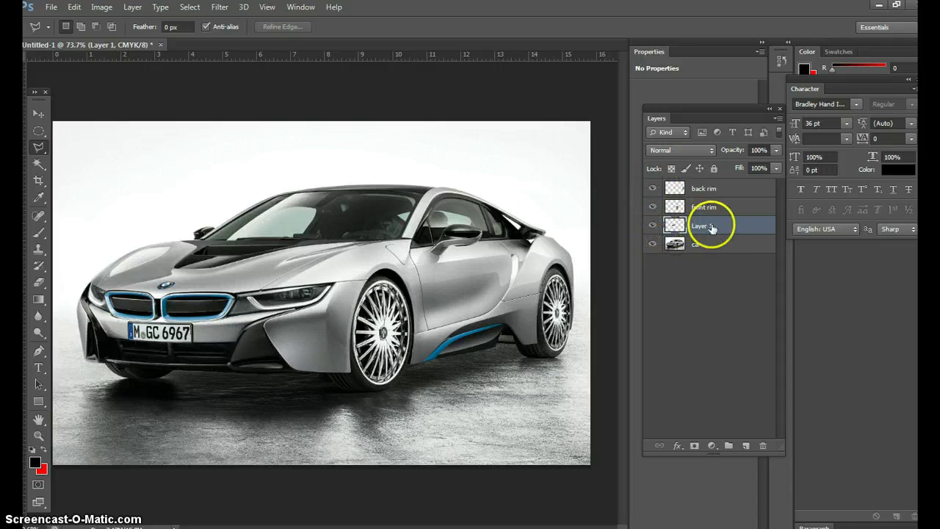
double_click(701, 226)
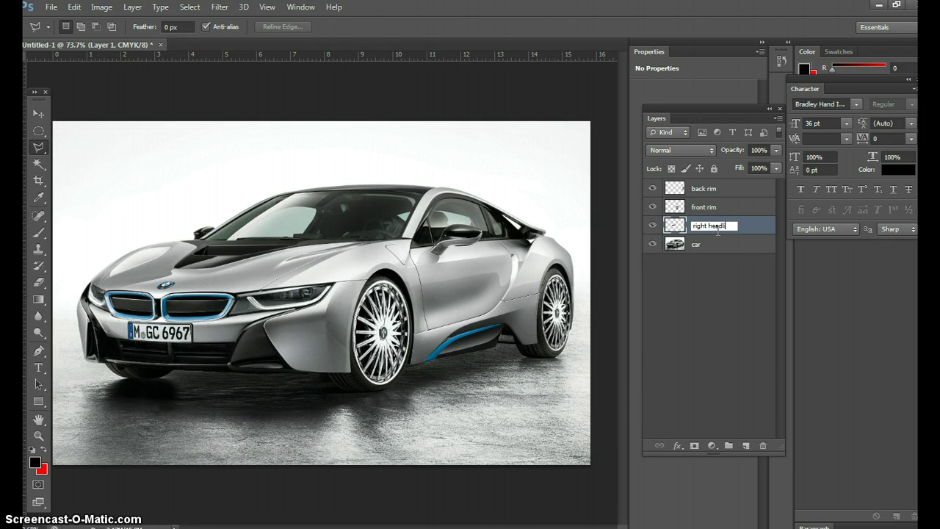
key("Return")
left_click_drag(680, 232, 706, 191)
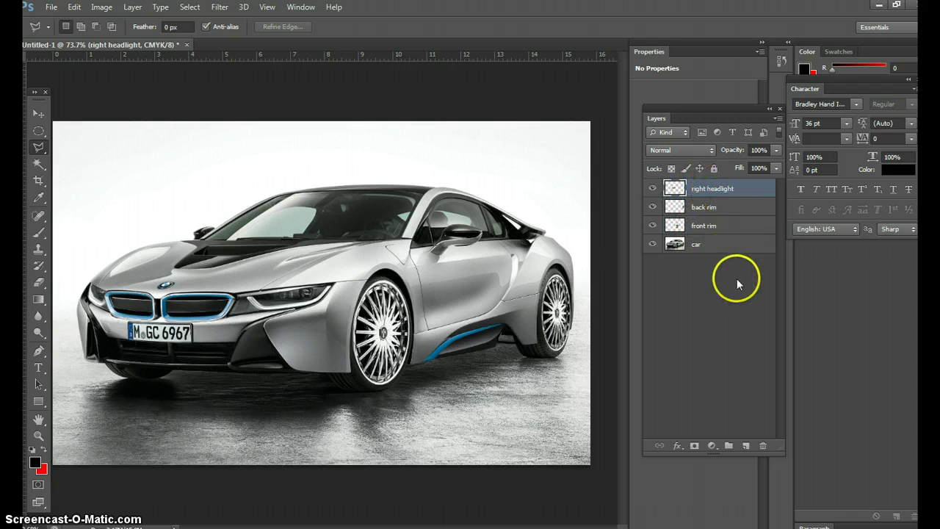
key("ctrl+b")
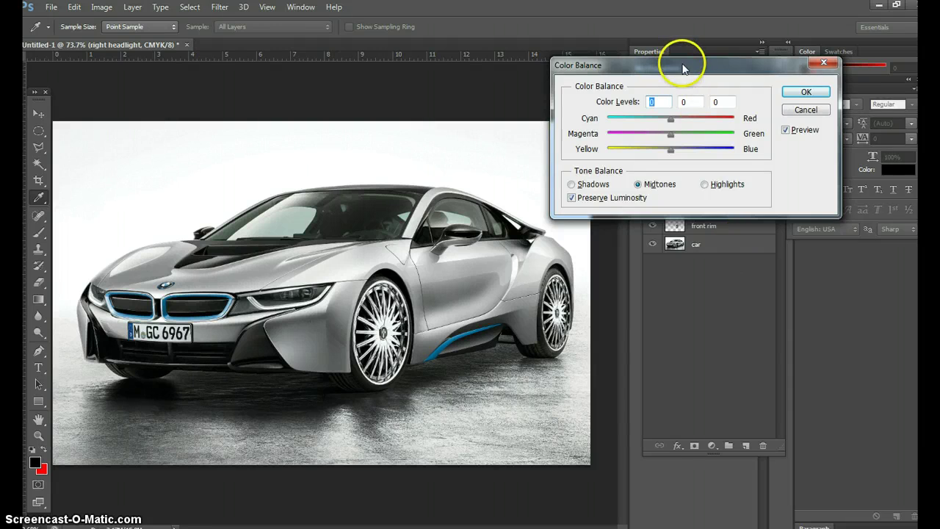
- Give the right headlight midtones Cyan/Red -100 and Yellow/Blue +100, then apply
mouse_move(683, 69)
left_mouse_down()
mouse_move(678, 77)
mouse_move(725, 63)
mouse_move(686, 63)
left_mouse_up()
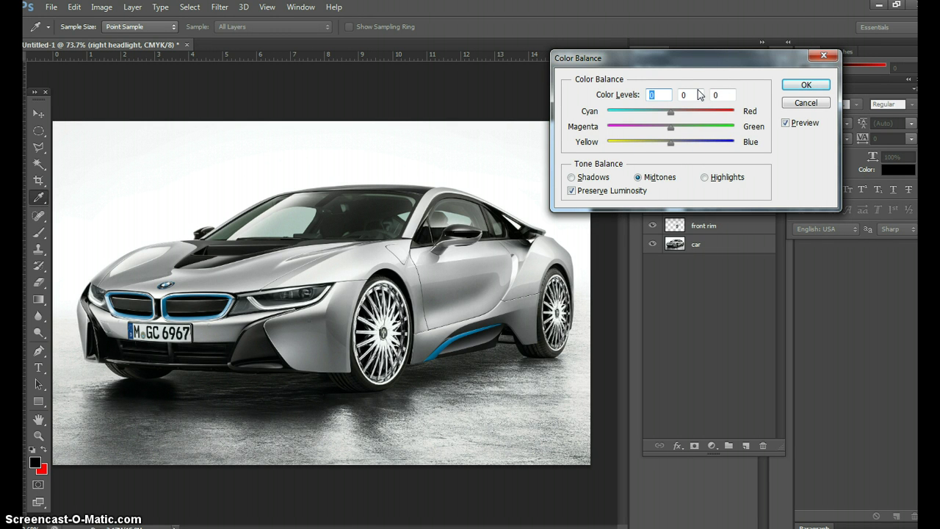
left_click_drag(695, 58, 703, 48)
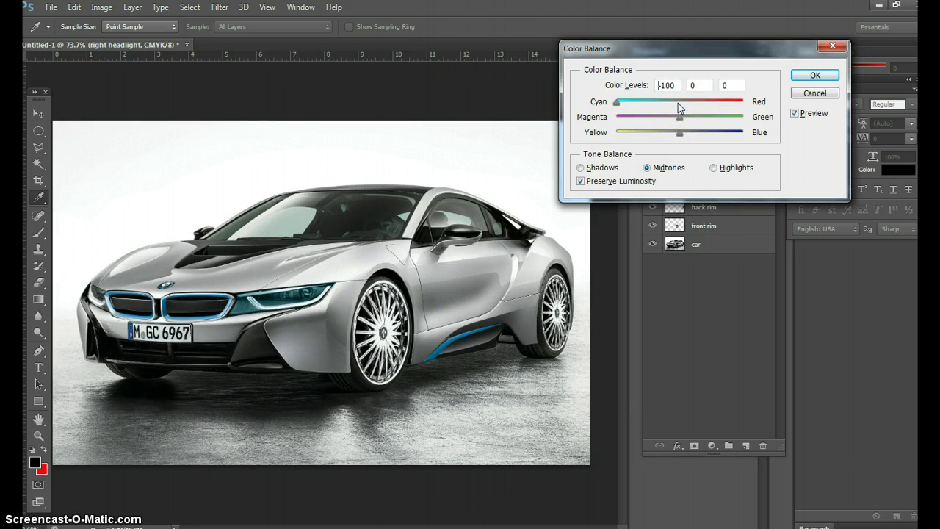
left_click_drag(640, 49, 738, 291)
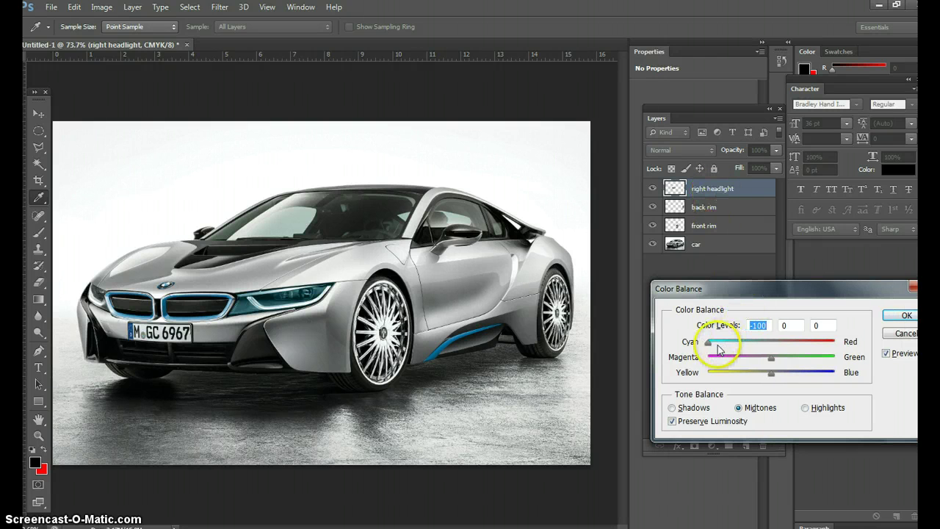
left_click_drag(709, 342, 728, 342)
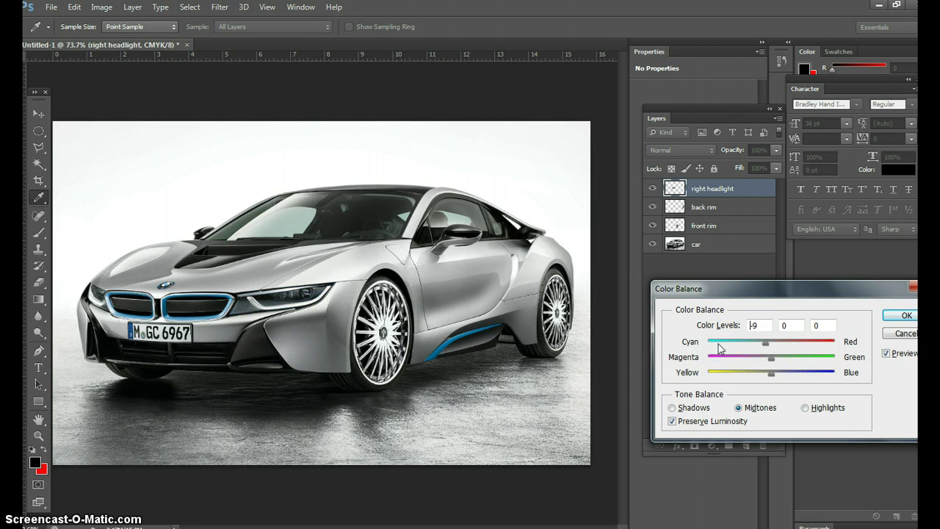
left_click(824, 377)
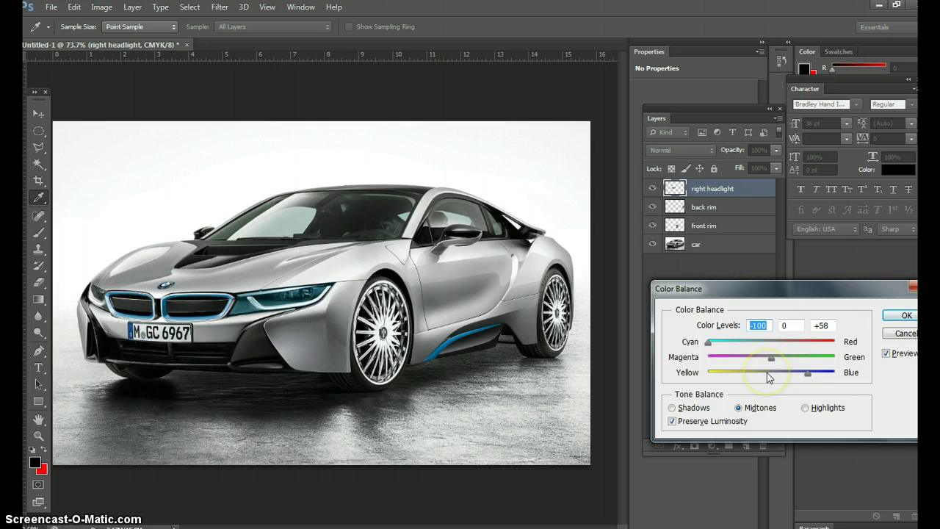
left_click_drag(808, 372, 845, 372)
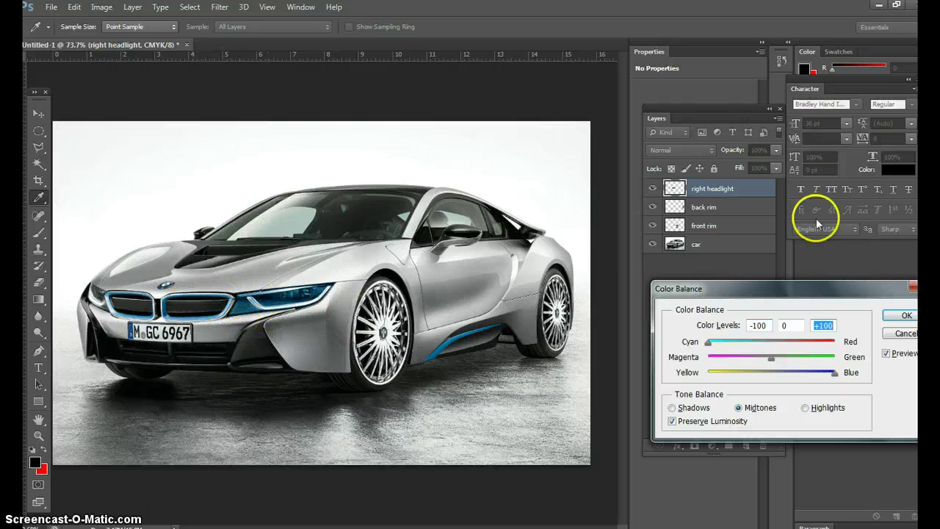
left_click_drag(852, 287, 808, 53)
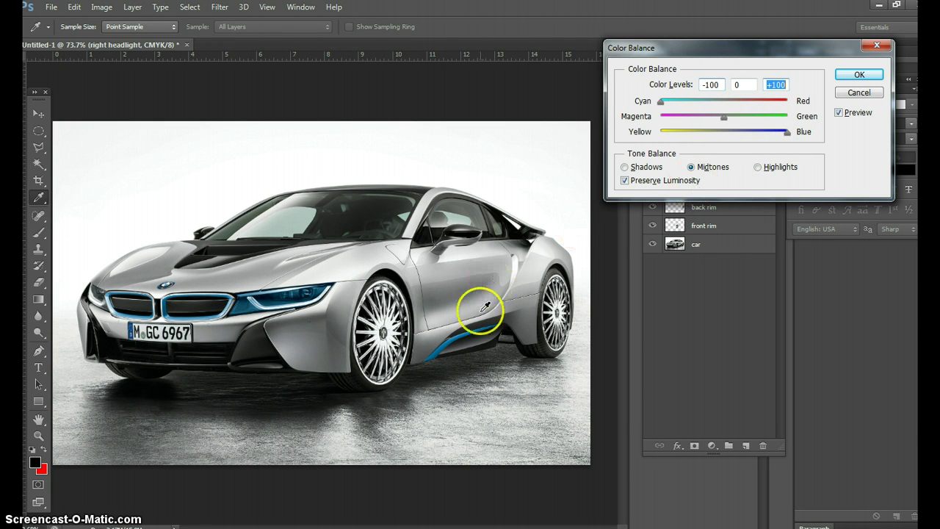
left_click(859, 75)
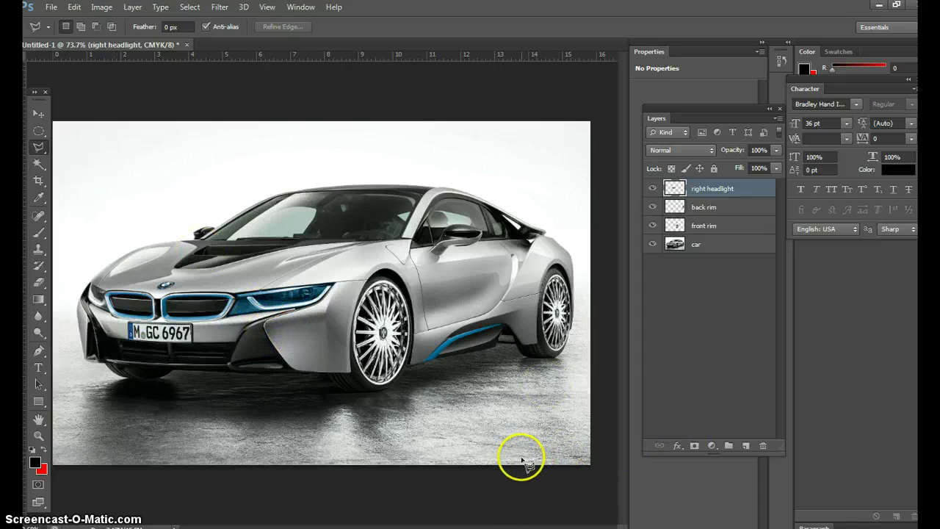
- Keep the Polygonal Lasso, make the car layer active, and switch to the Zoom tool
right_click(39, 149)
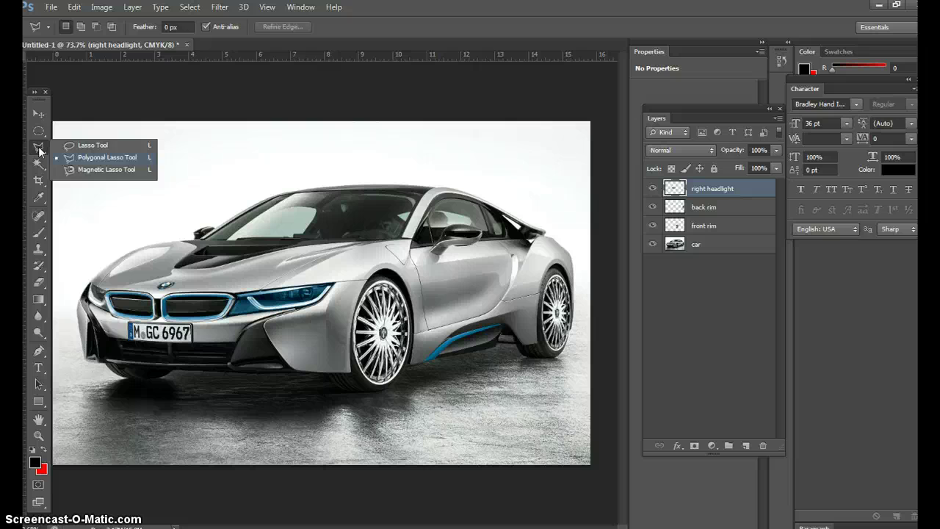
left_click(102, 157)
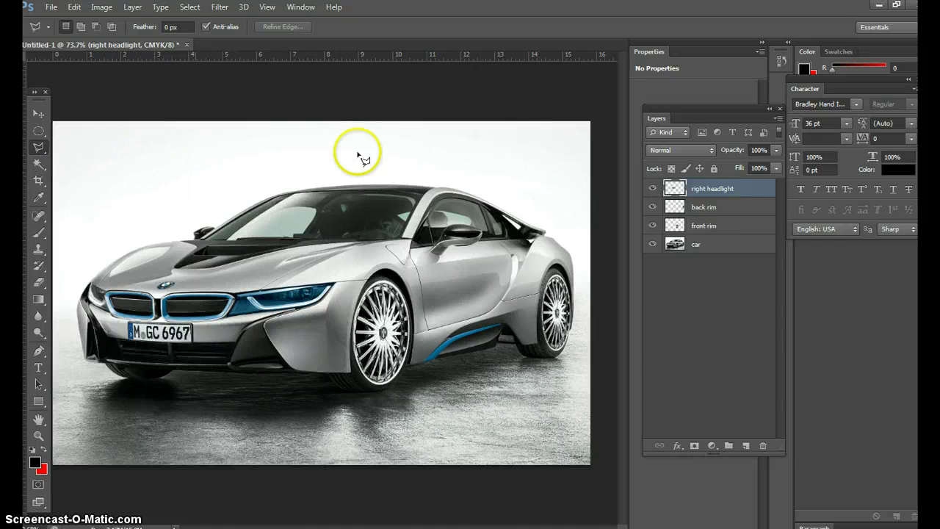
left_click(705, 245)
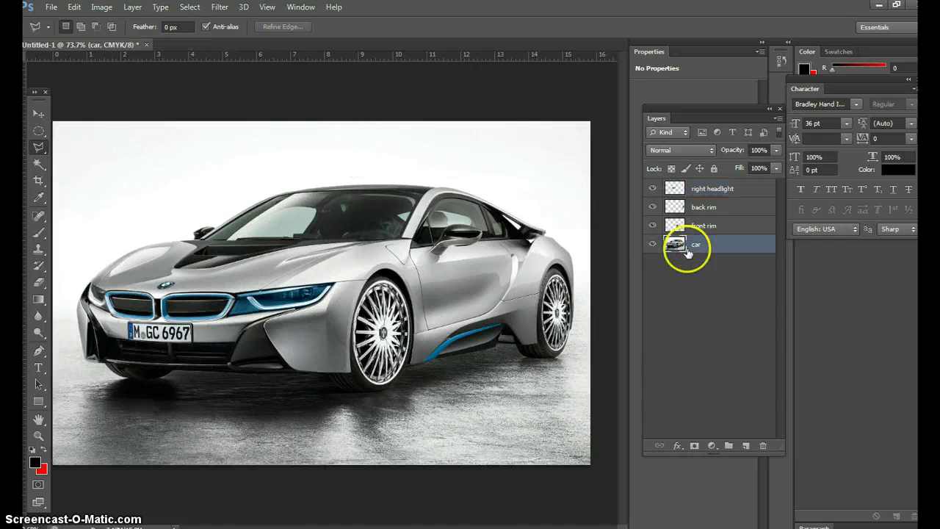
left_click(38, 434)
- Zoom in on the car's front end and pan to bring the grille into view
left_click(69, 257)
left_click_drag(70, 257, 142, 294)
left_click(38, 419)
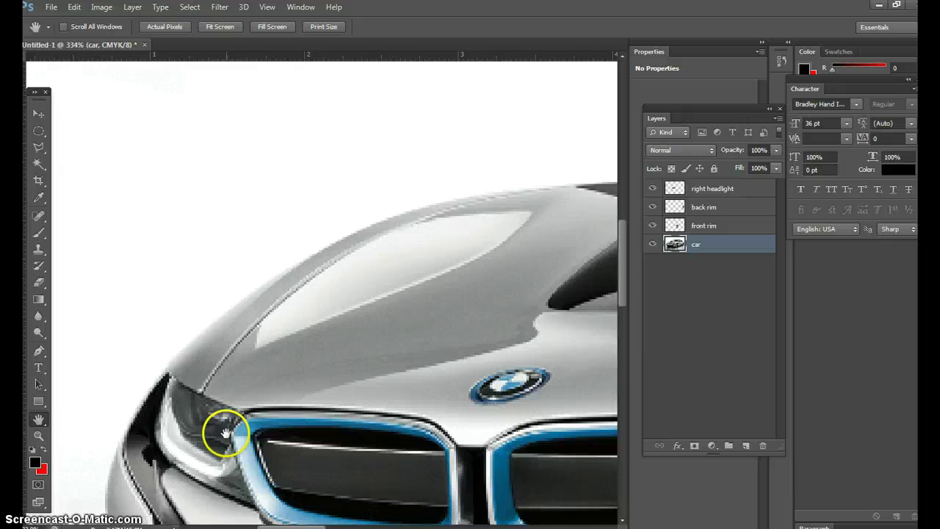
left_click_drag(227, 430, 212, 241)
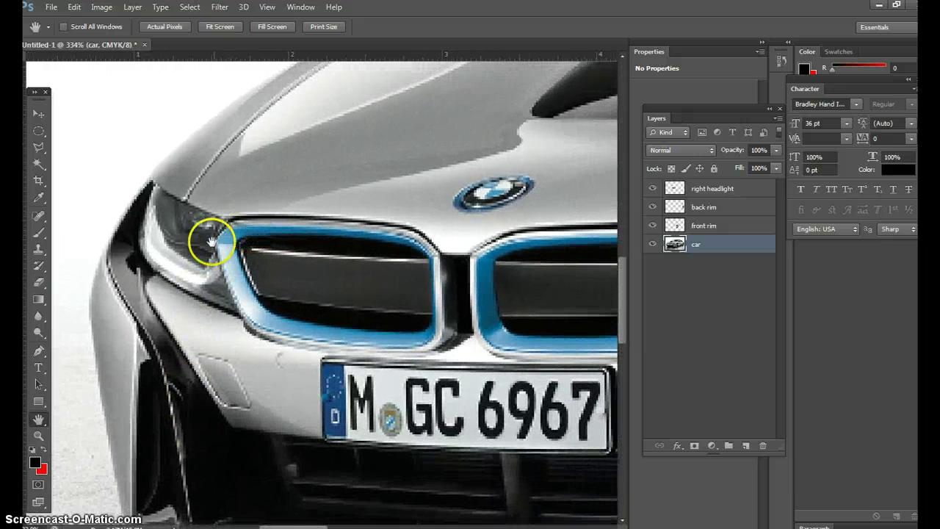
- Trace Polygonal Lasso points around the left headlight and close the selection
left_click(41, 148)
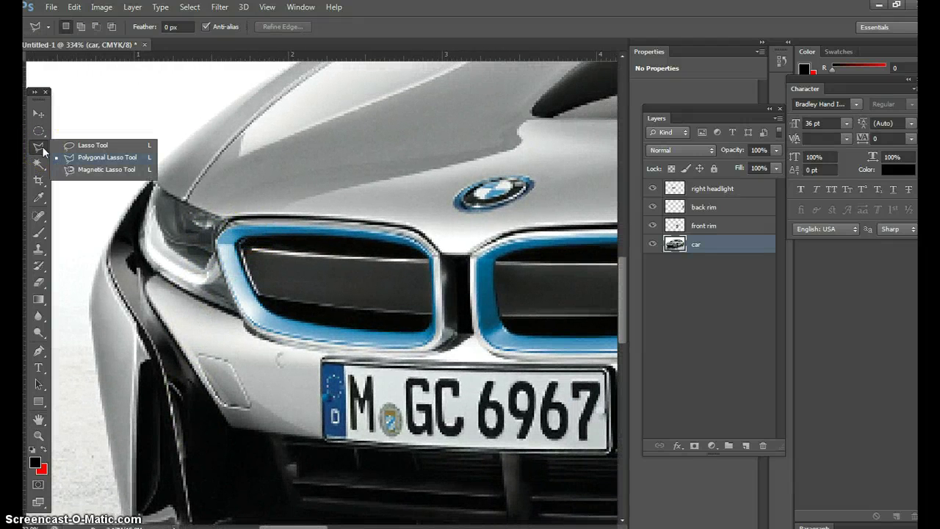
left_click(150, 185)
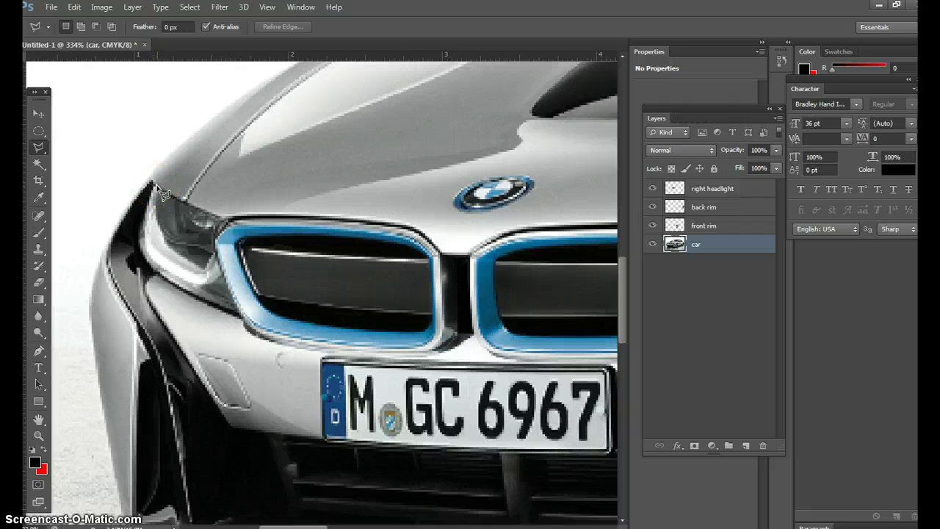
left_click(151, 185)
left_click(196, 208)
left_click(227, 221)
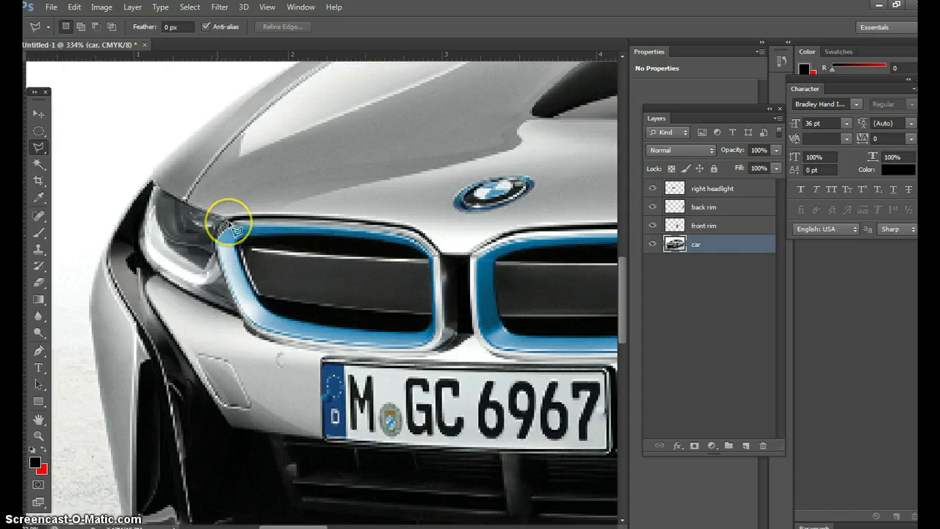
left_click(222, 239)
left_click(221, 254)
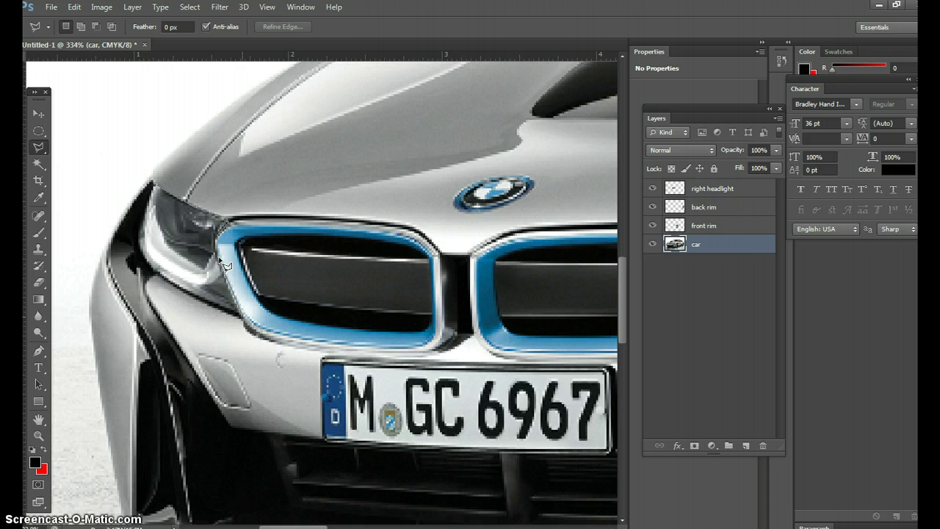
left_click(245, 321)
left_click(201, 301)
left_click(153, 270)
left_click(144, 258)
left_click(134, 247)
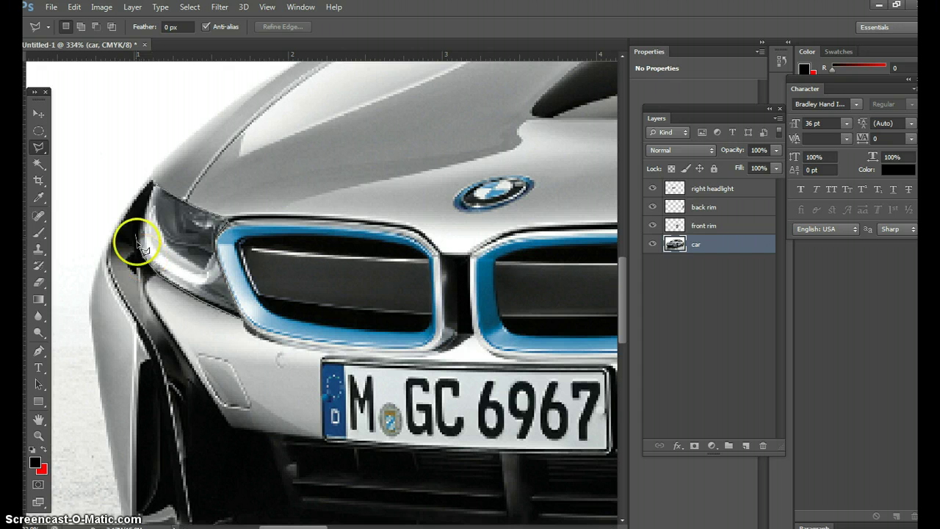
left_click(130, 219)
left_click(160, 190)
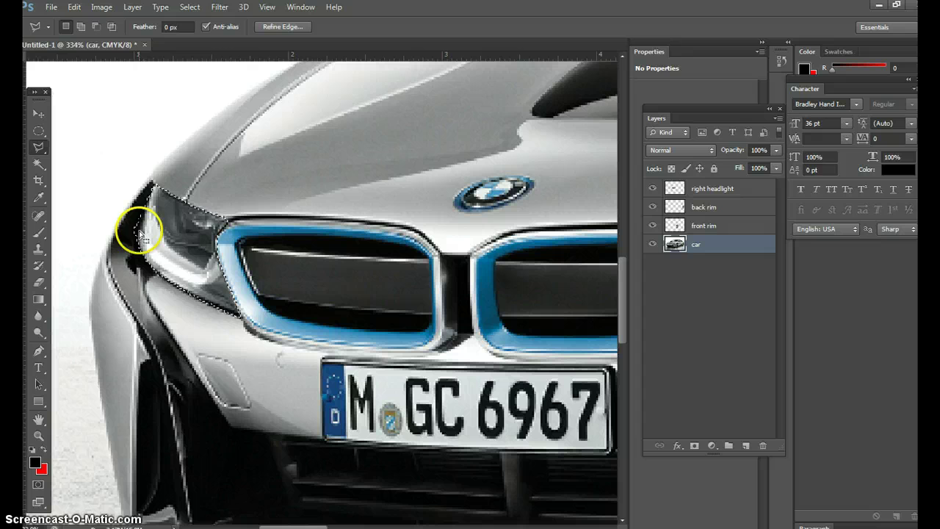
- Copy the selected left headlight and paste it onto a new layer
left_click(74, 7)
left_click(82, 93)
left_click(74, 7)
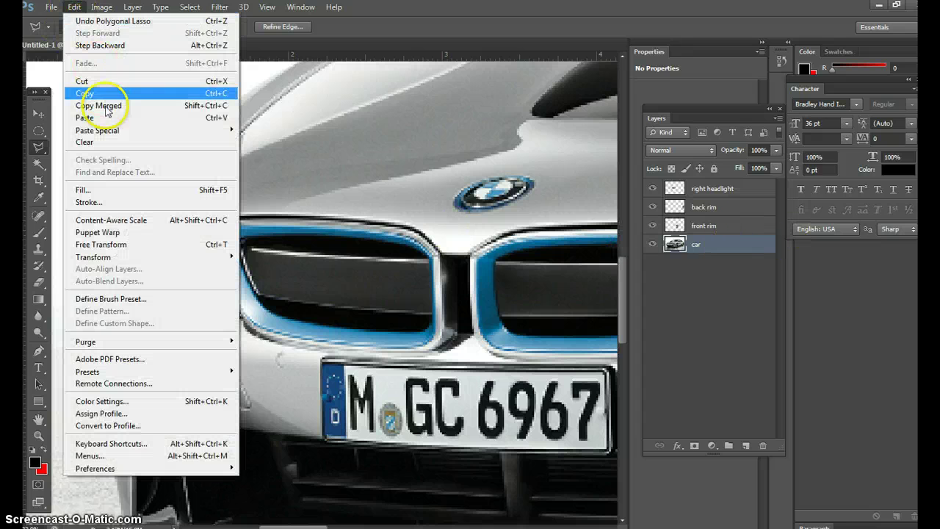
left_click(101, 117)
- Move the new layer to the top, rename it 'left headlight', and fit the car on screen
left_click_drag(699, 248, 711, 189)
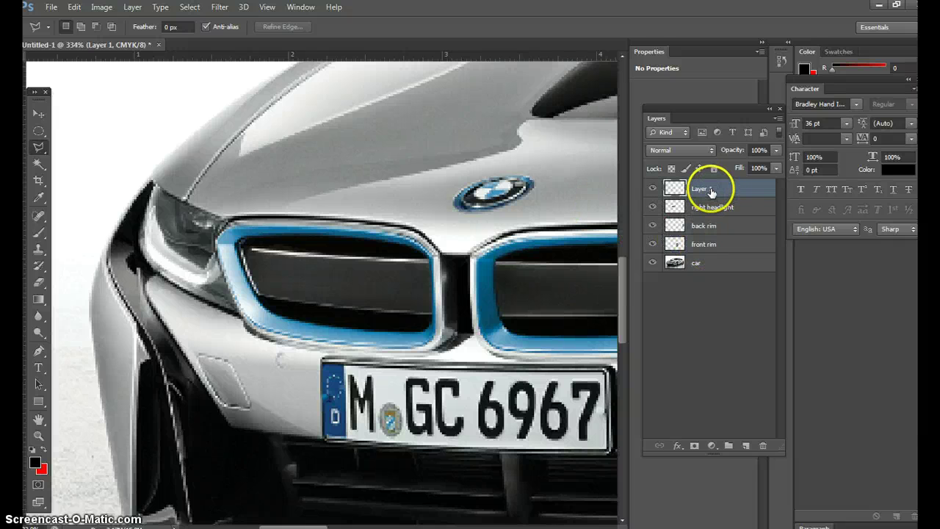
double_click(701, 189)
key("Return")
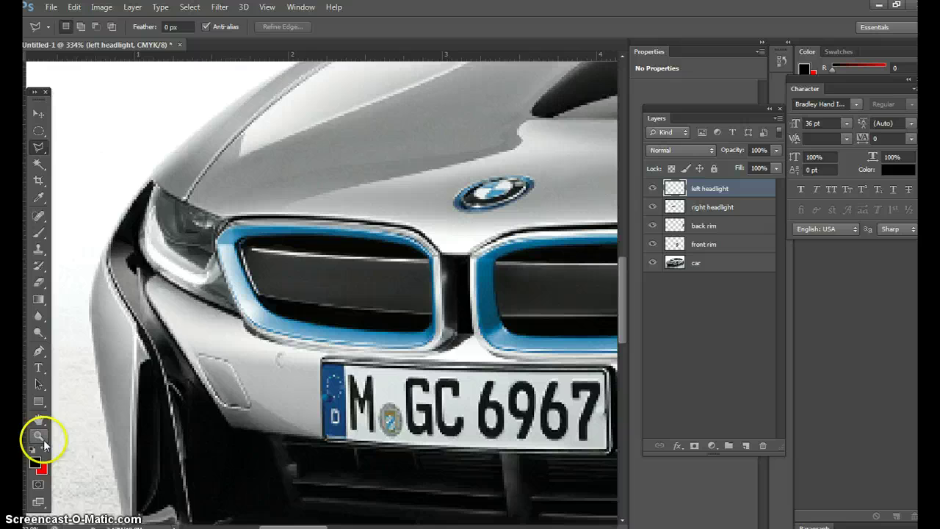
key("ctrl+0")
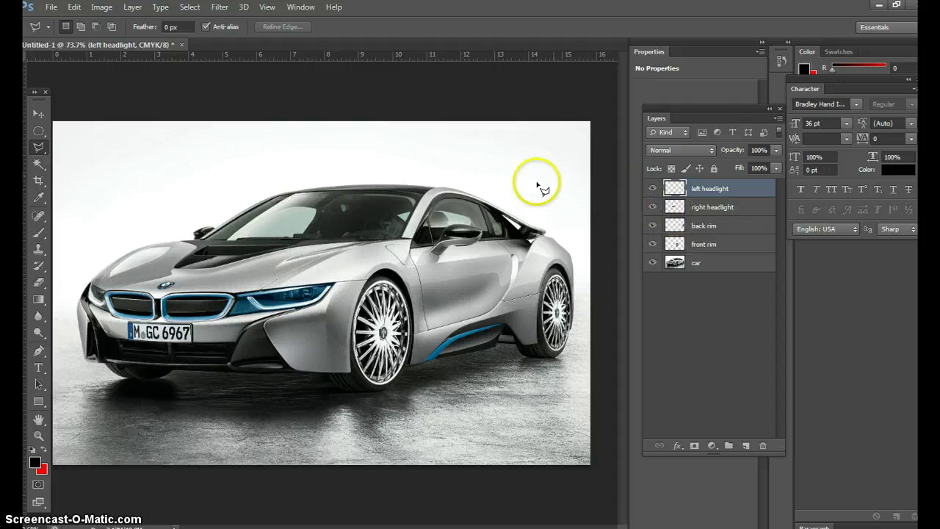
- Apply Color Balance to the left headlight with Cyan/Red -100 and Yellow/Blue +100
left_click(96, 7)
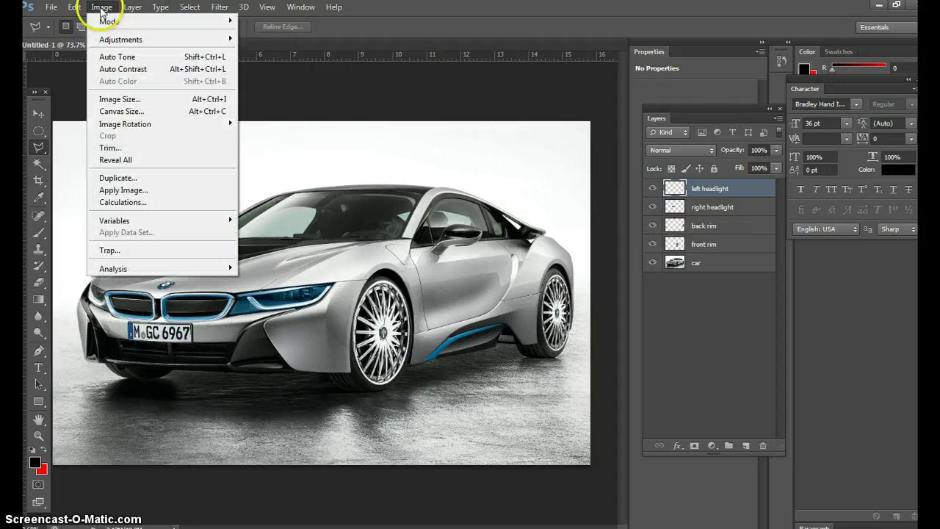
mouse_move(126, 39)
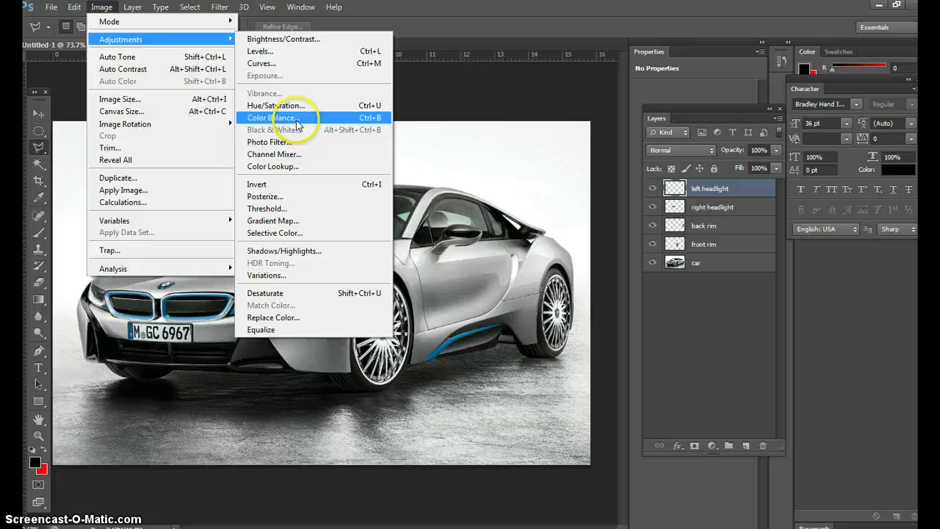
left_click(378, 118)
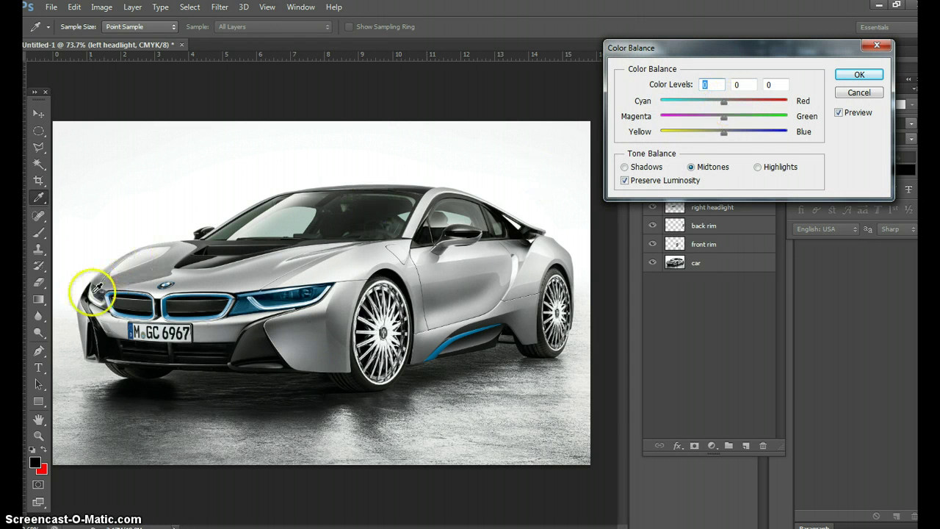
type("-100")
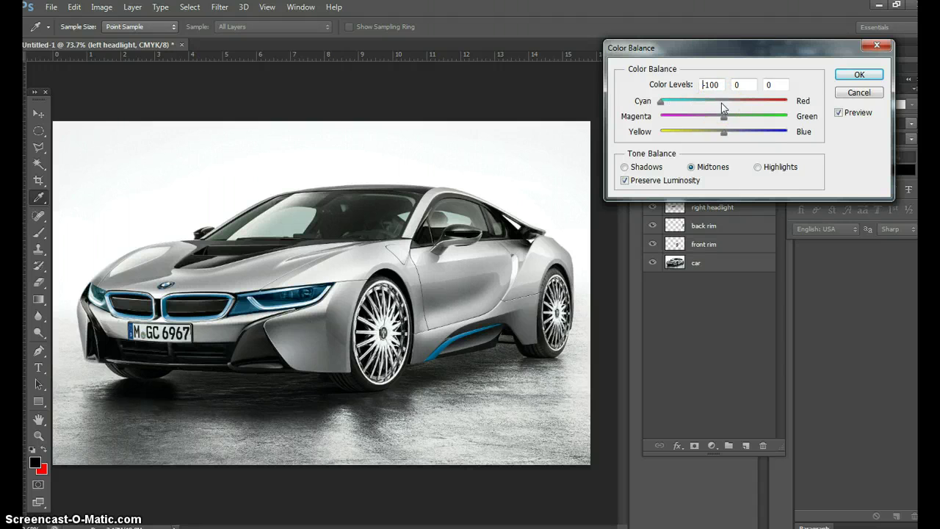
left_click_drag(723, 133, 815, 136)
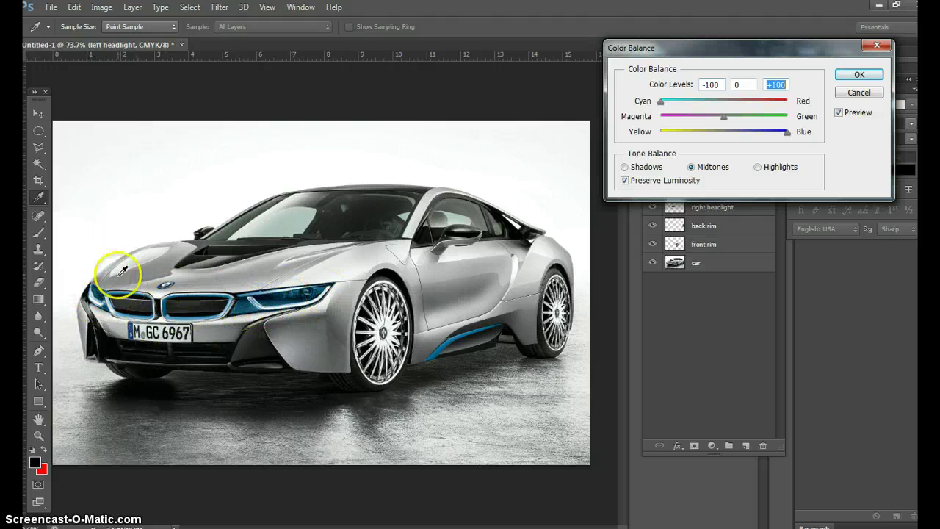
left_click(858, 74)
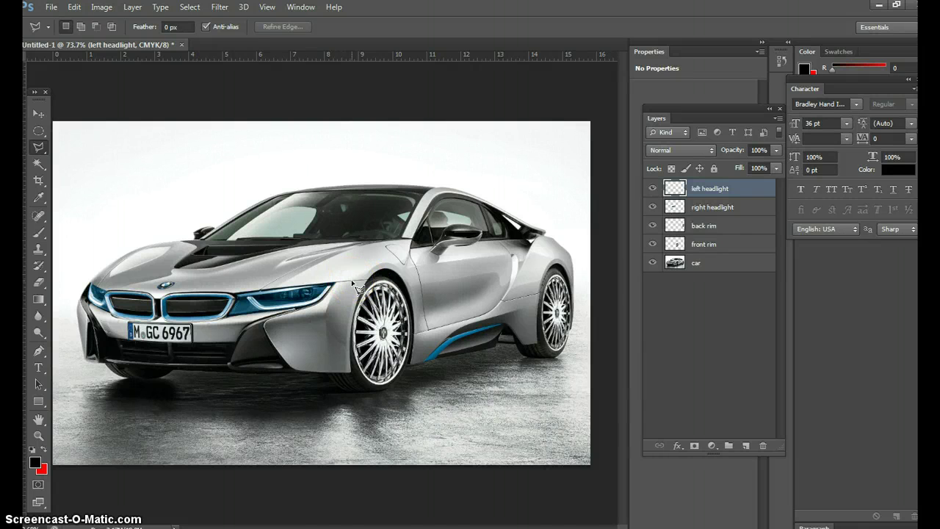
left_click(378, 283)
left_click(671, 292)
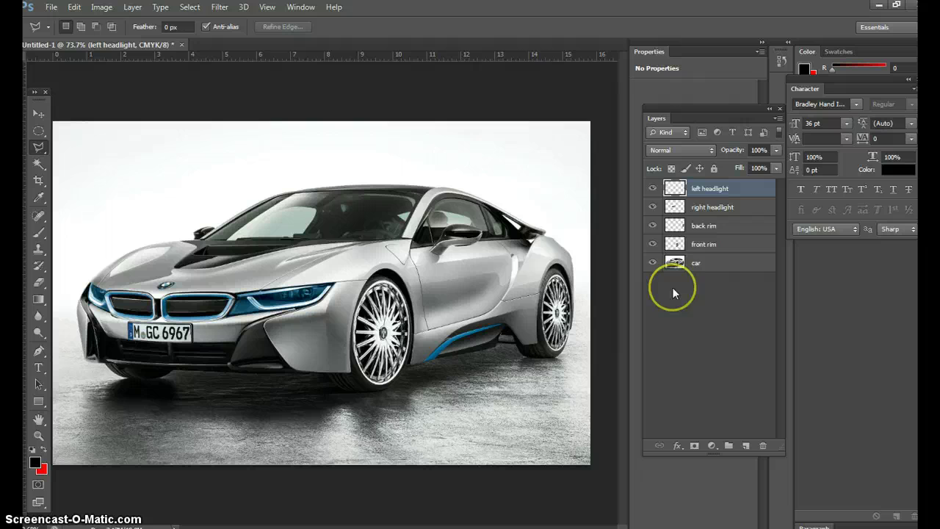